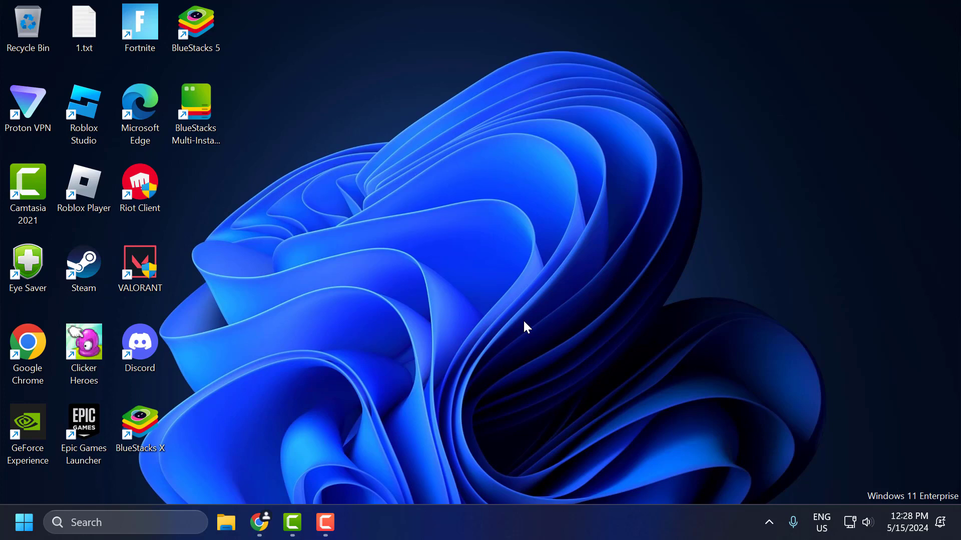
Step: Browse File Explorer to C:\Program Files (x86) and select the Google folder
{"action": "left_click", "coordinate": [227, 525]}
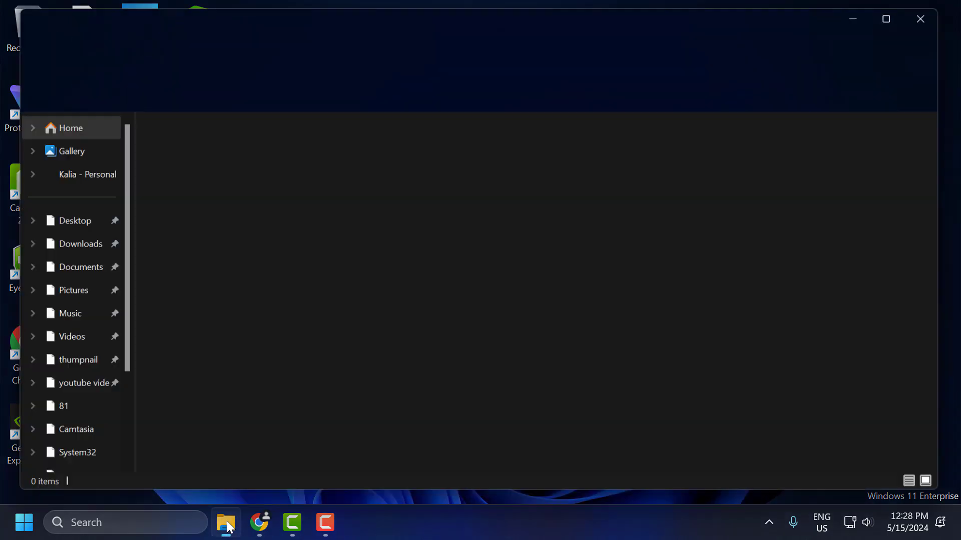
{"action": "scroll", "coordinate": [73, 361], "scroll_direction": "down", "scroll_amount": 3}
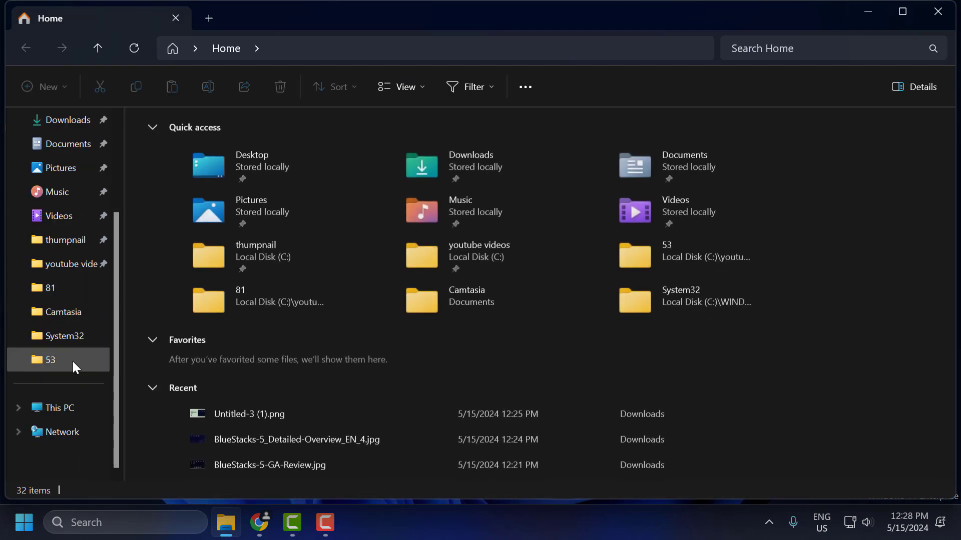
{"action": "left_click", "coordinate": [60, 407]}
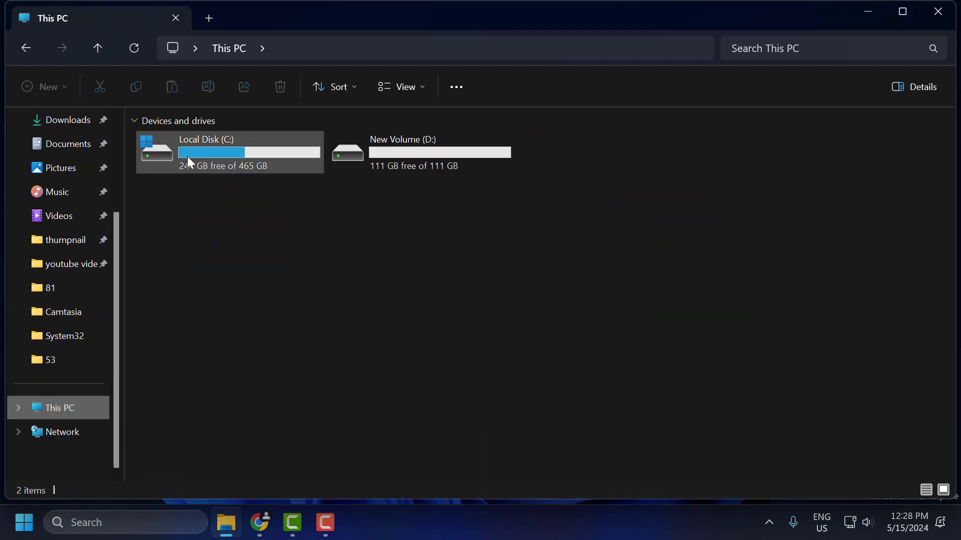
{"action": "double_click", "coordinate": [230, 156]}
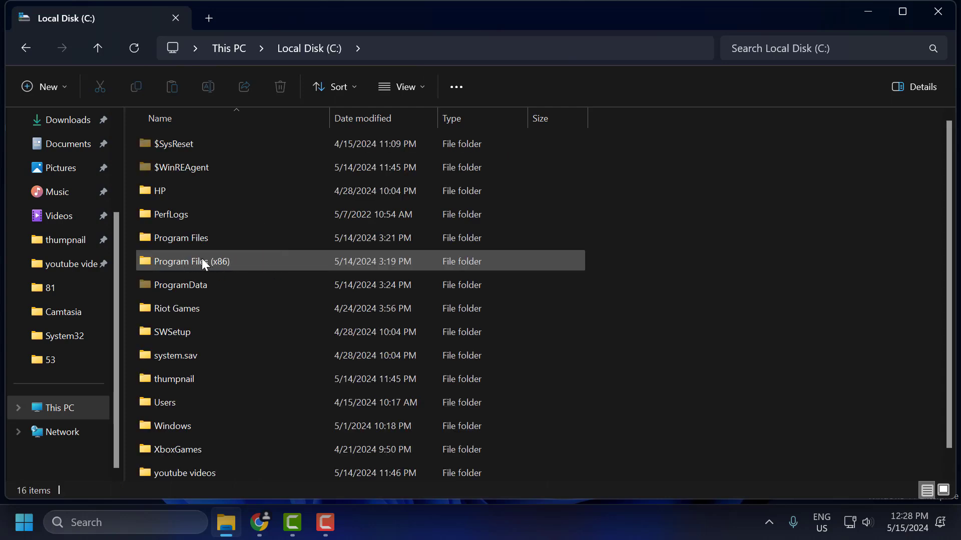
{"action": "double_click", "coordinate": [242, 265]}
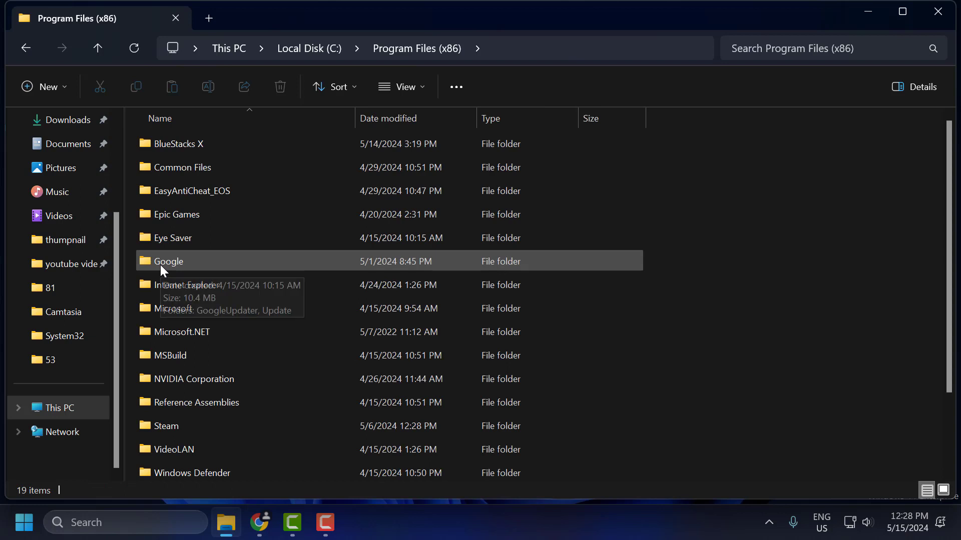
{"action": "left_click", "coordinate": [160, 265]}
Step: Delete the Google folder, close File Explorer, and search for 'windows update settings'
{"action": "right_click", "coordinate": [202, 263]}
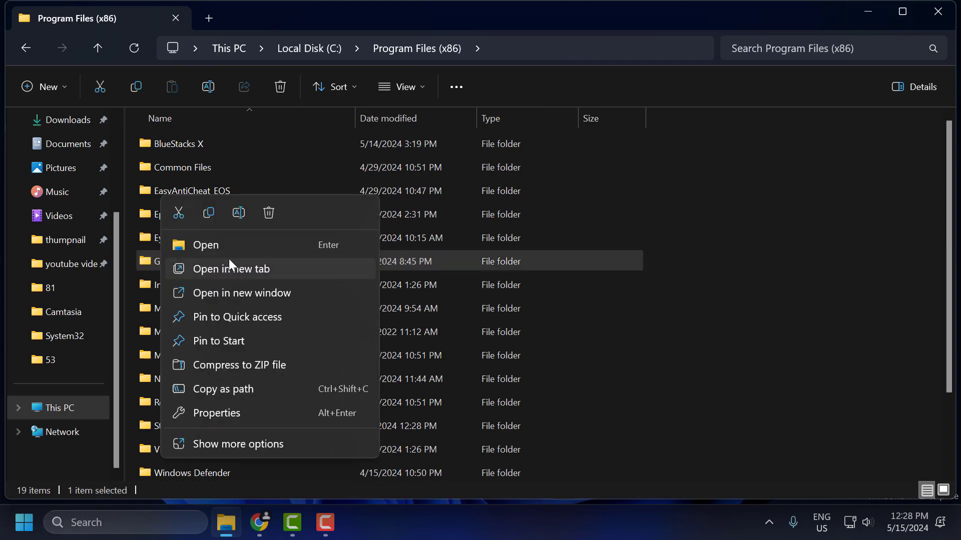
{"action": "left_click", "coordinate": [271, 213]}
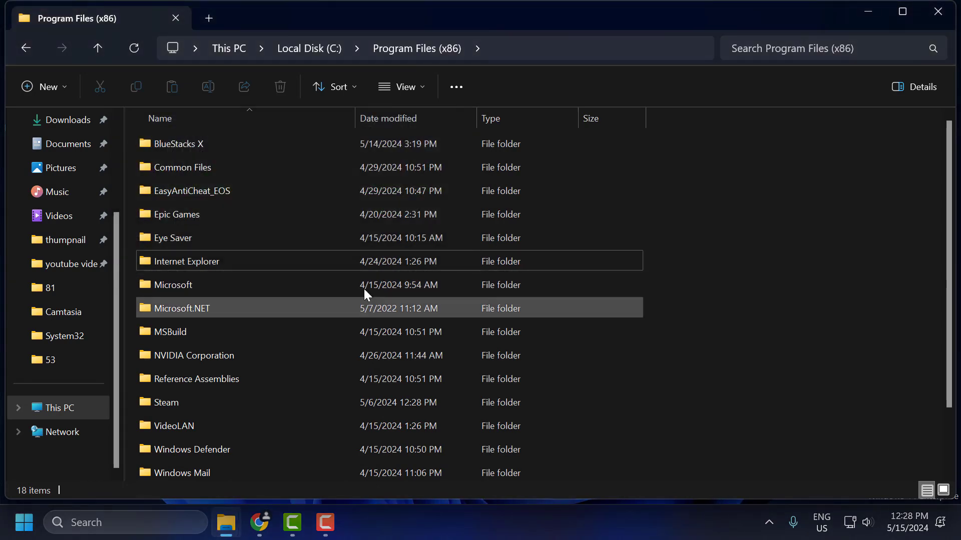
{"action": "left_click", "coordinate": [937, 11]}
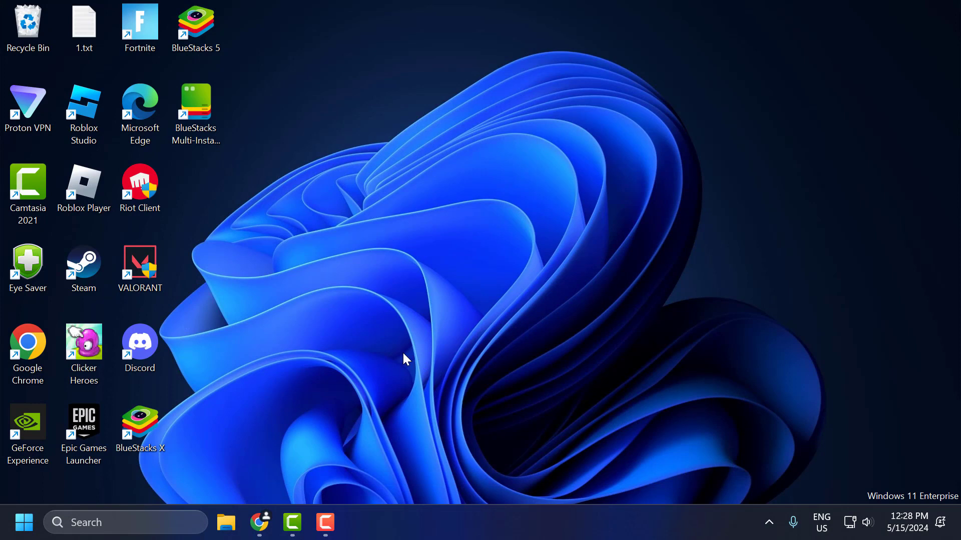
{"action": "left_click", "coordinate": [156, 521]}
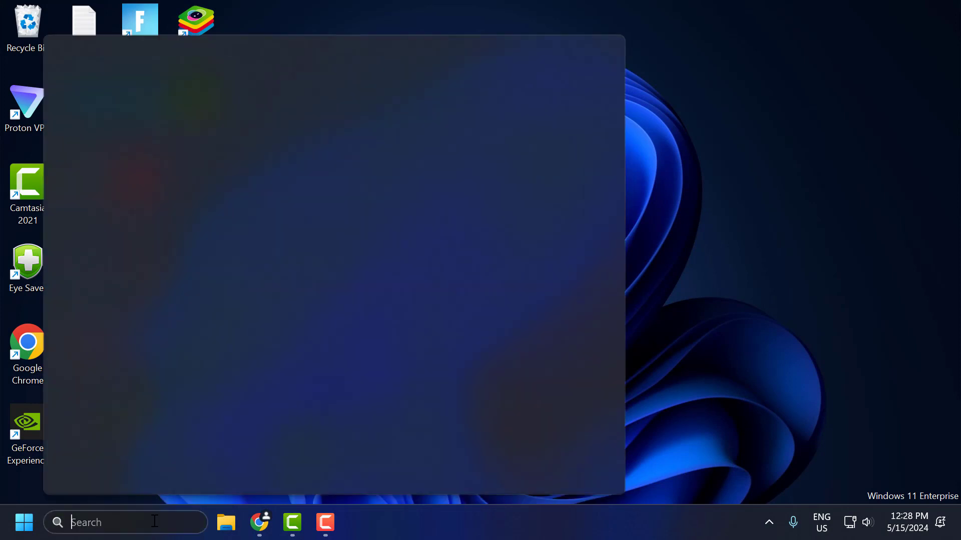
{"action": "type", "text": "windows"}
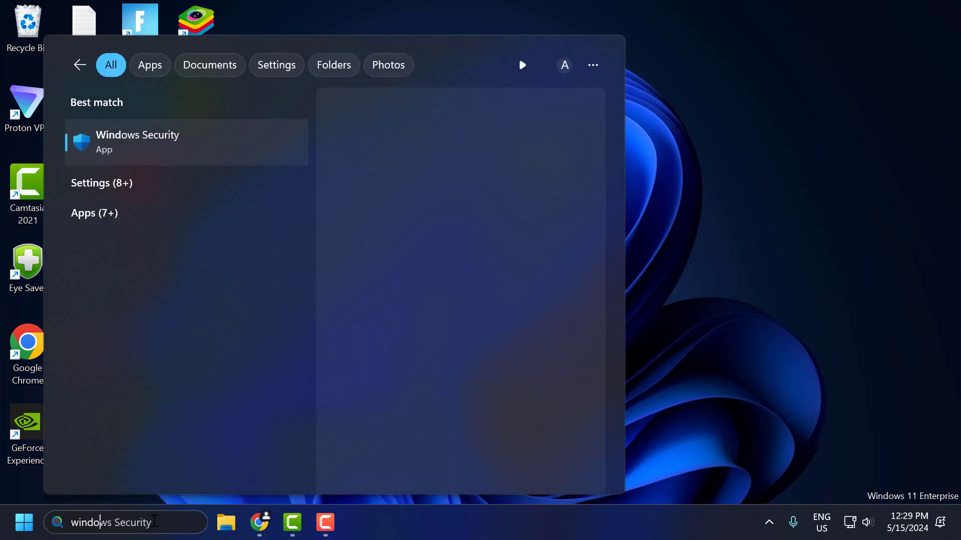
{"action": "type", "text": " update settings"}
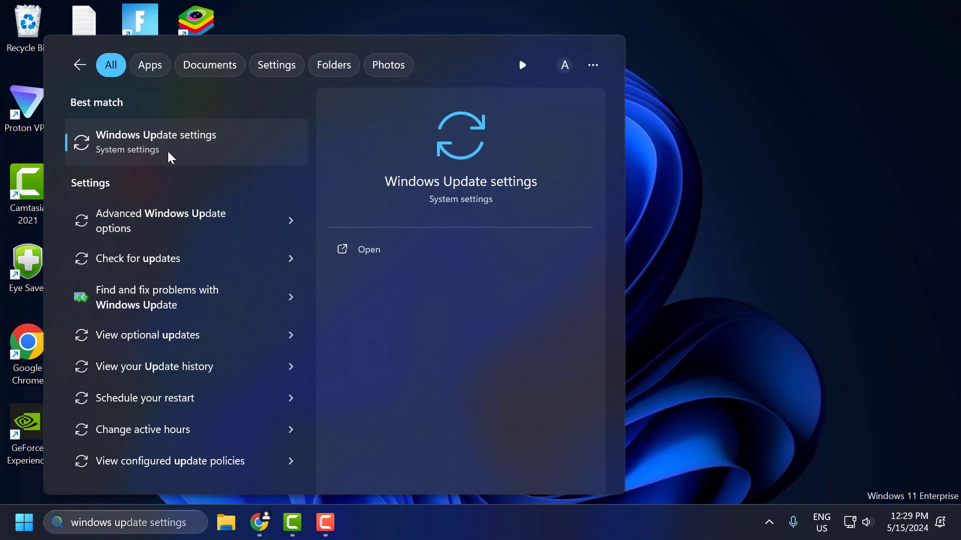
{"action": "left_click", "coordinate": [167, 150]}
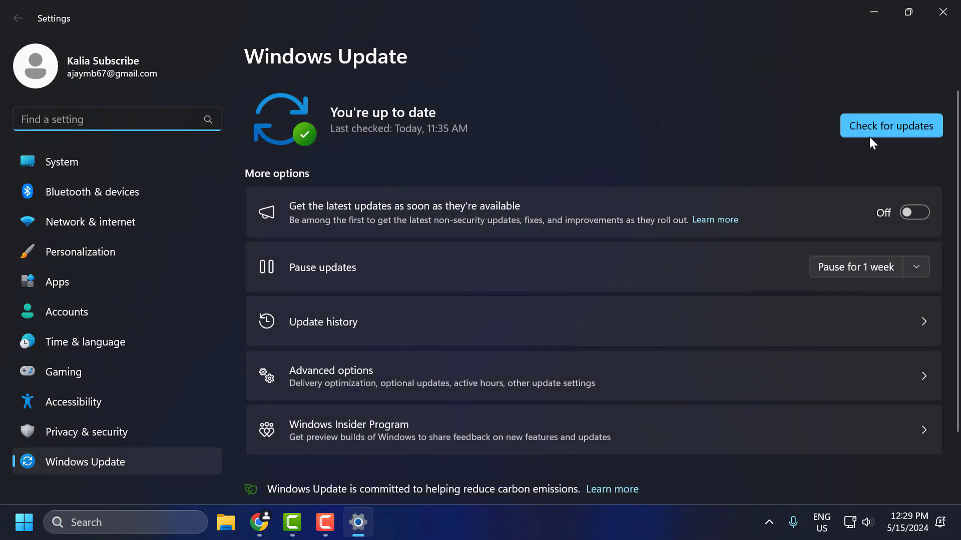
Step: Start a Windows Update check, then close Settings
{"action": "left_click", "coordinate": [870, 129]}
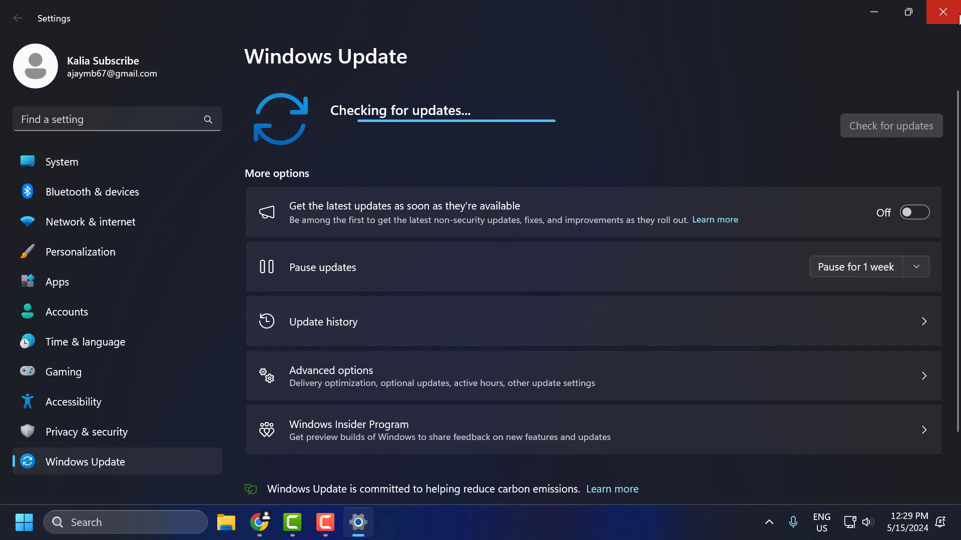
{"action": "left_click", "coordinate": [943, 12]}
Step: From the Chrome Play Games page, download and run Install-GooglePlayGames-Beta.exe
{"action": "left_click", "coordinate": [262, 523]}
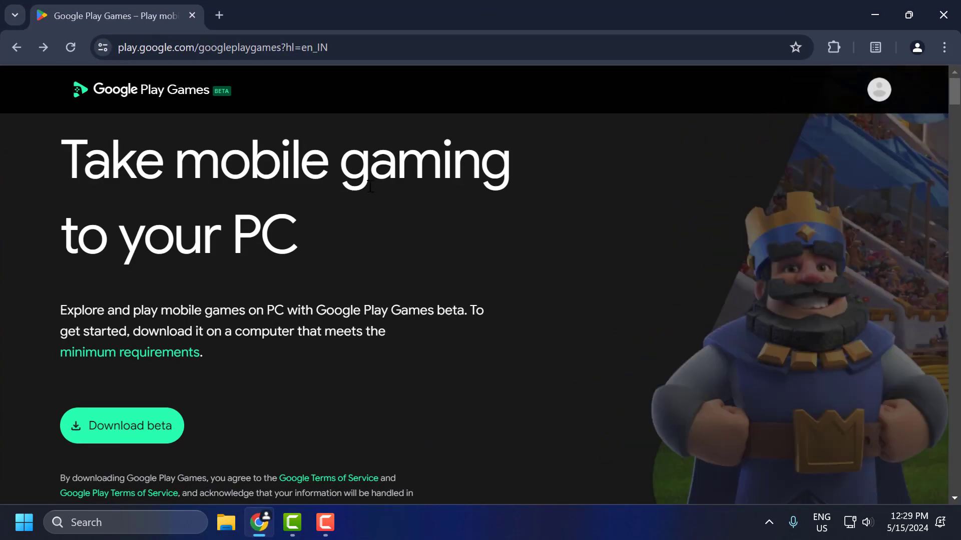
{"action": "scroll", "coordinate": [229, 346], "scroll_direction": "down", "scroll_amount": 1}
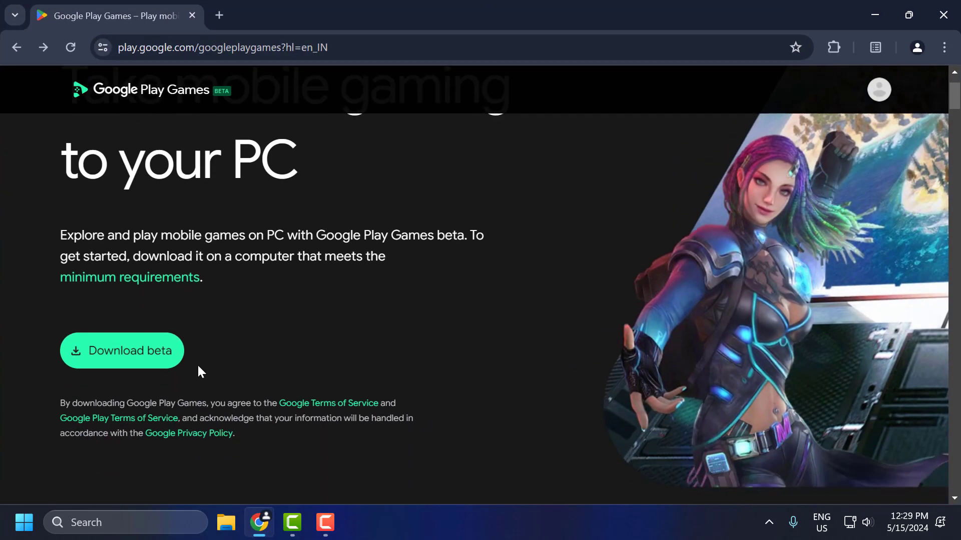
{"action": "left_click", "coordinate": [122, 350]}
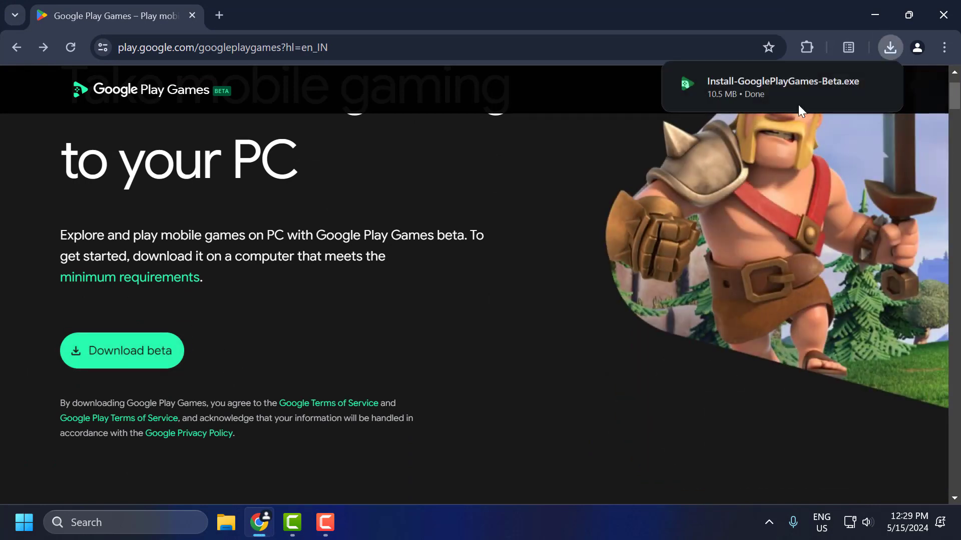
{"action": "left_click", "coordinate": [756, 88]}
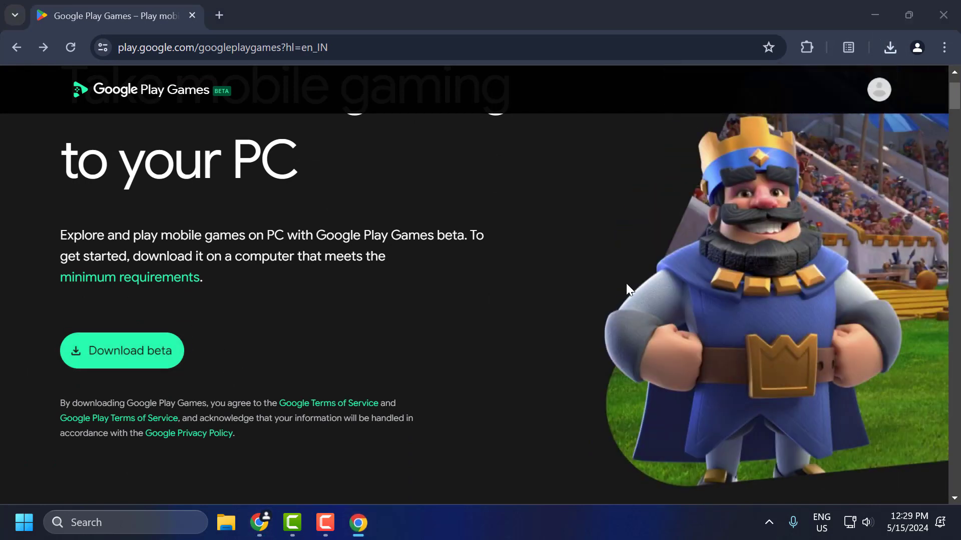
Step: Minimize Chrome while Play Games beta installs, then minimize the launched app
{"action": "left_click", "coordinate": [875, 15]}
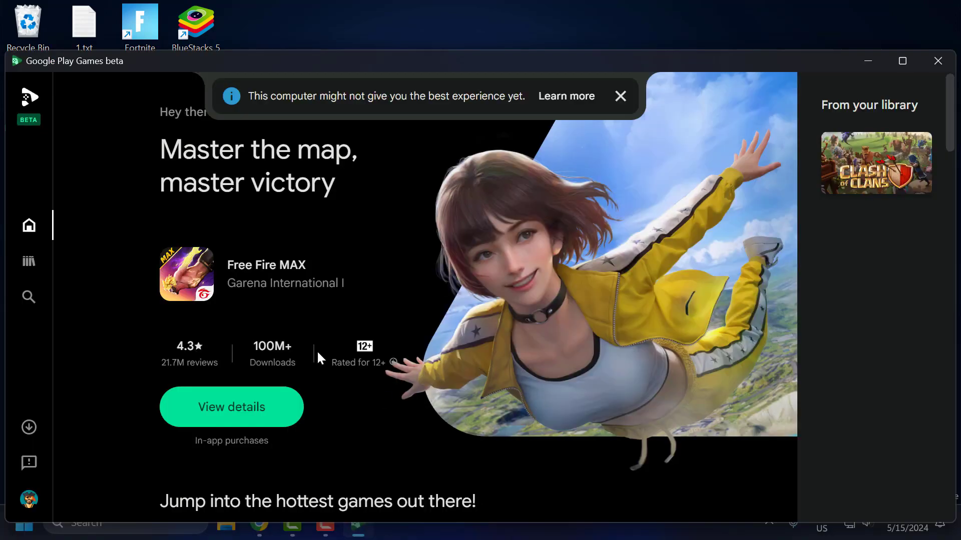
{"action": "scroll", "coordinate": [323, 323], "scroll_direction": "down", "scroll_amount": 2}
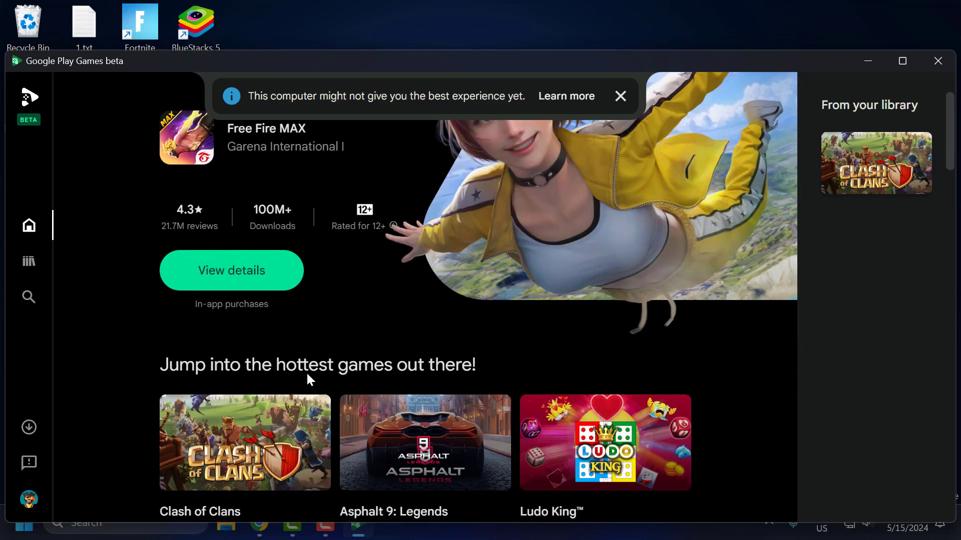
{"action": "scroll", "coordinate": [306, 372], "scroll_direction": "down", "scroll_amount": 1}
{"action": "scroll", "coordinate": [551, 270], "scroll_direction": "down", "scroll_amount": 3}
{"action": "scroll", "coordinate": [750, 391], "scroll_direction": "up", "scroll_amount": 4}
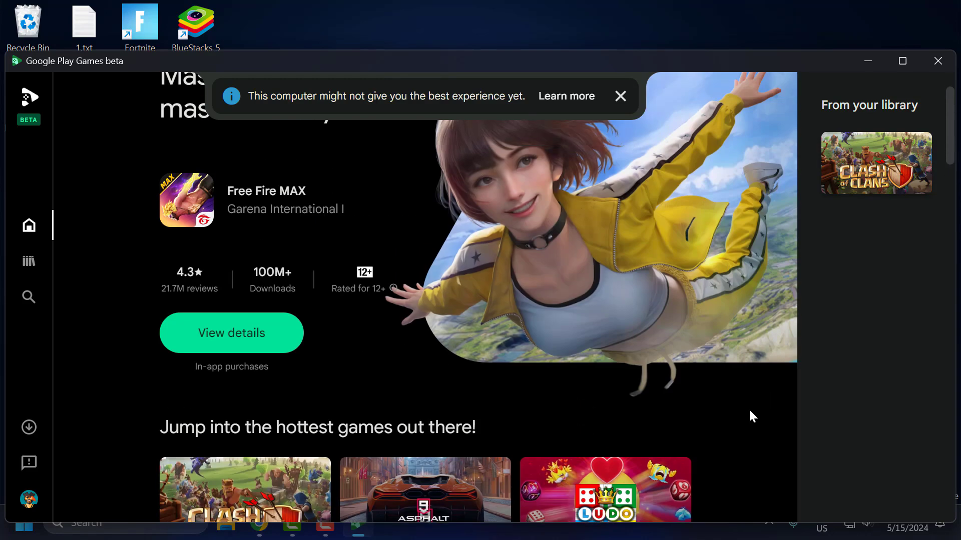
{"action": "scroll", "coordinate": [749, 408], "scroll_direction": "up", "scroll_amount": 2}
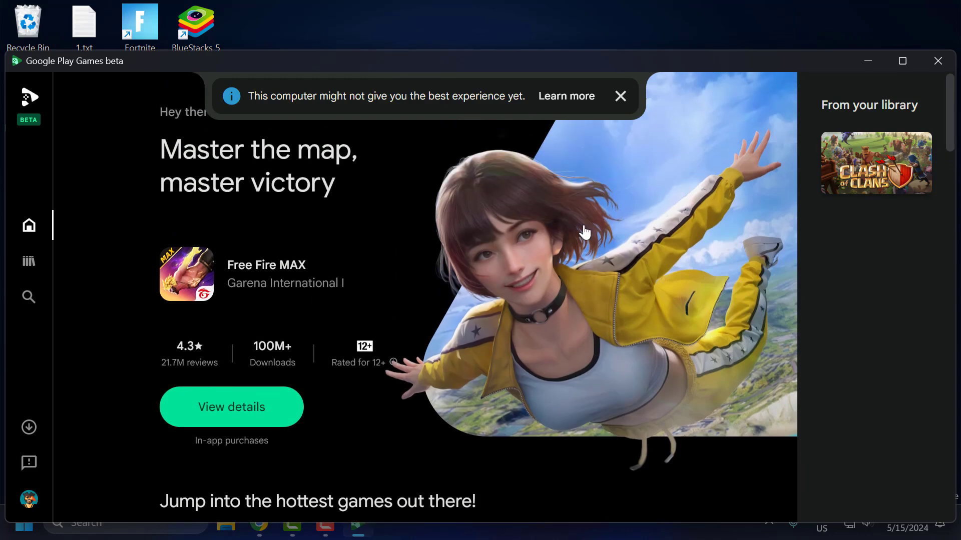
{"action": "left_click", "coordinate": [871, 60]}
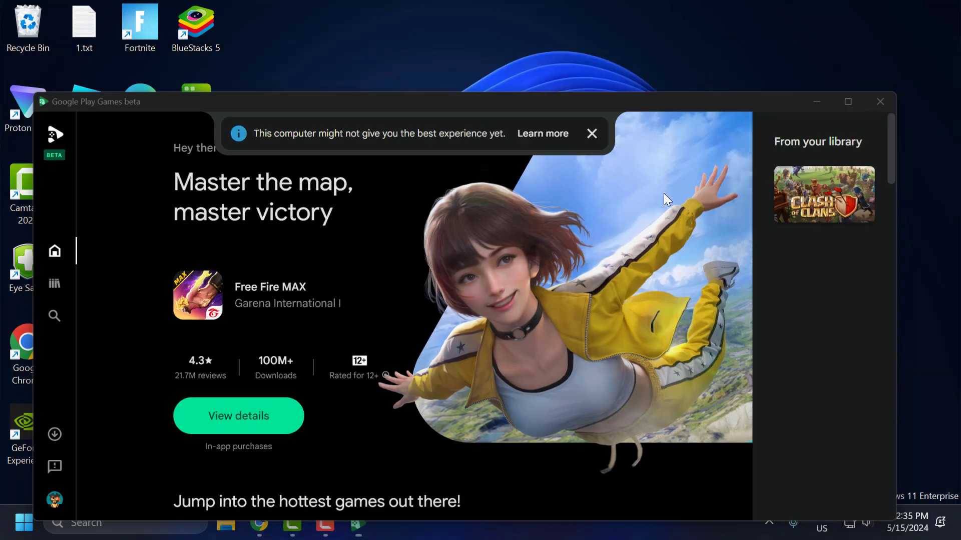